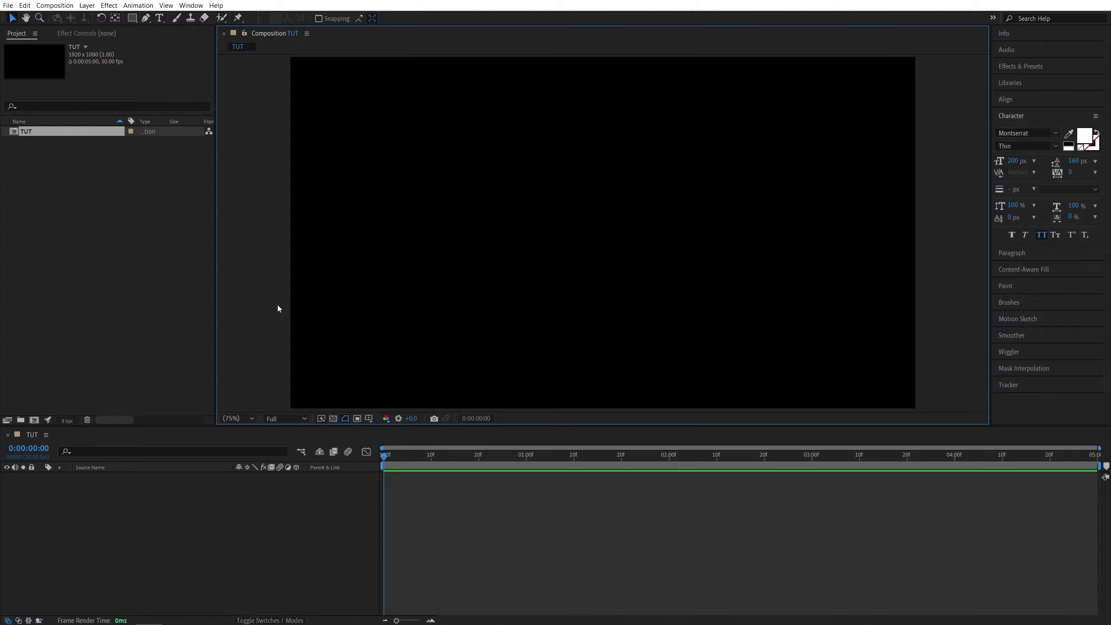
- Add a thin white 'NEON' text layer and center it in the TUT composition
{"action": "left_click", "coordinate": [159, 18]}
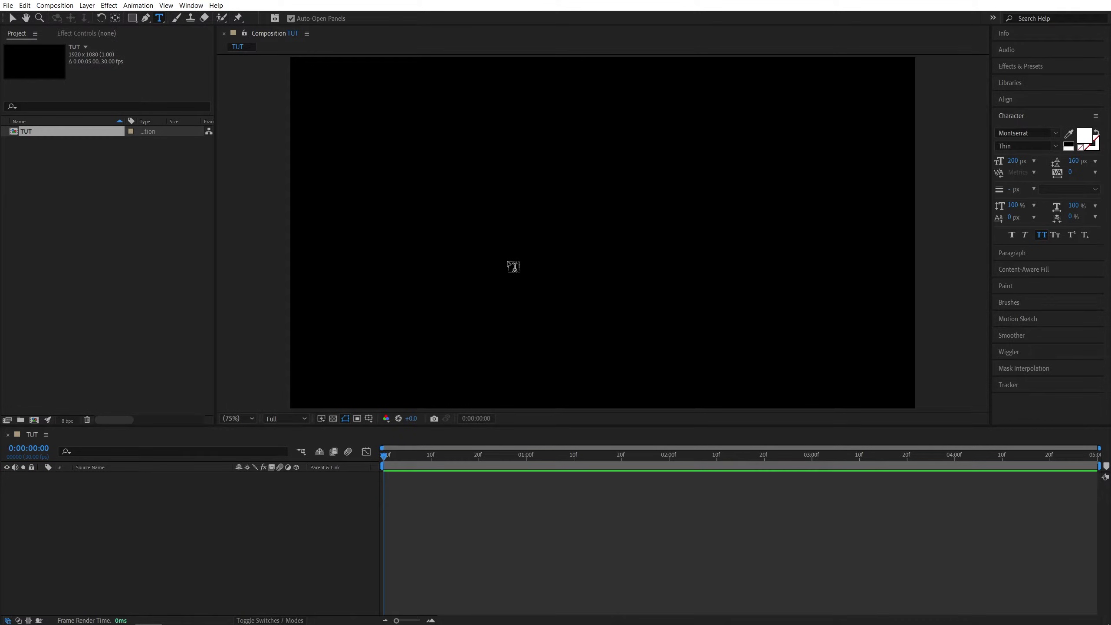
{"action": "left_click", "coordinate": [520, 264]}
{"action": "type", "text": "NEON"}
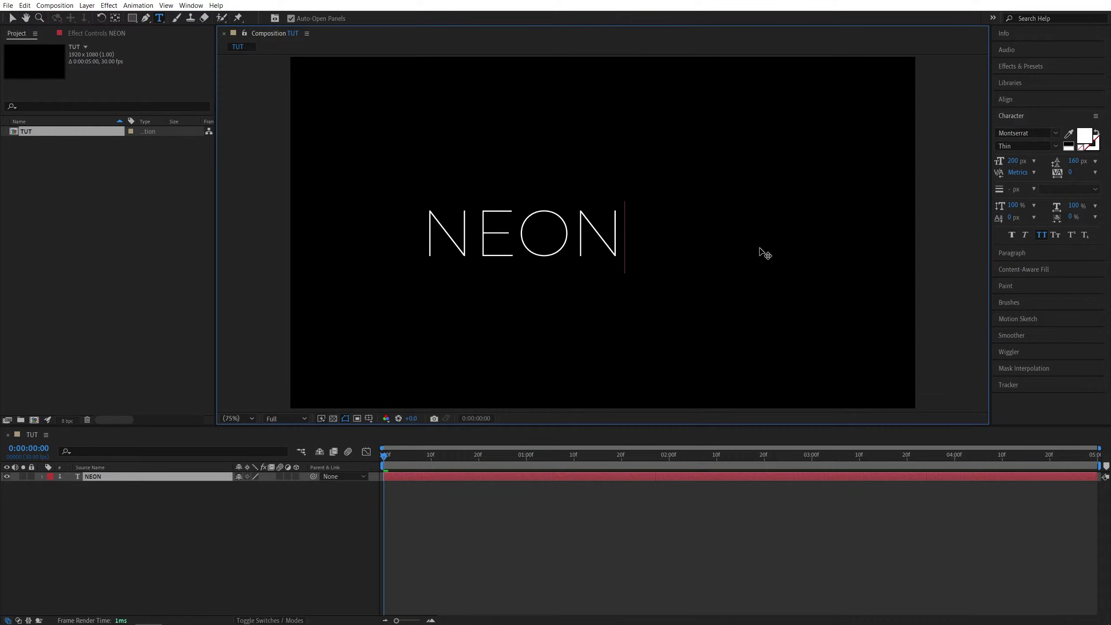
{"action": "left_click", "coordinate": [1005, 98]}
{"action": "left_click", "coordinate": [1076, 128]}
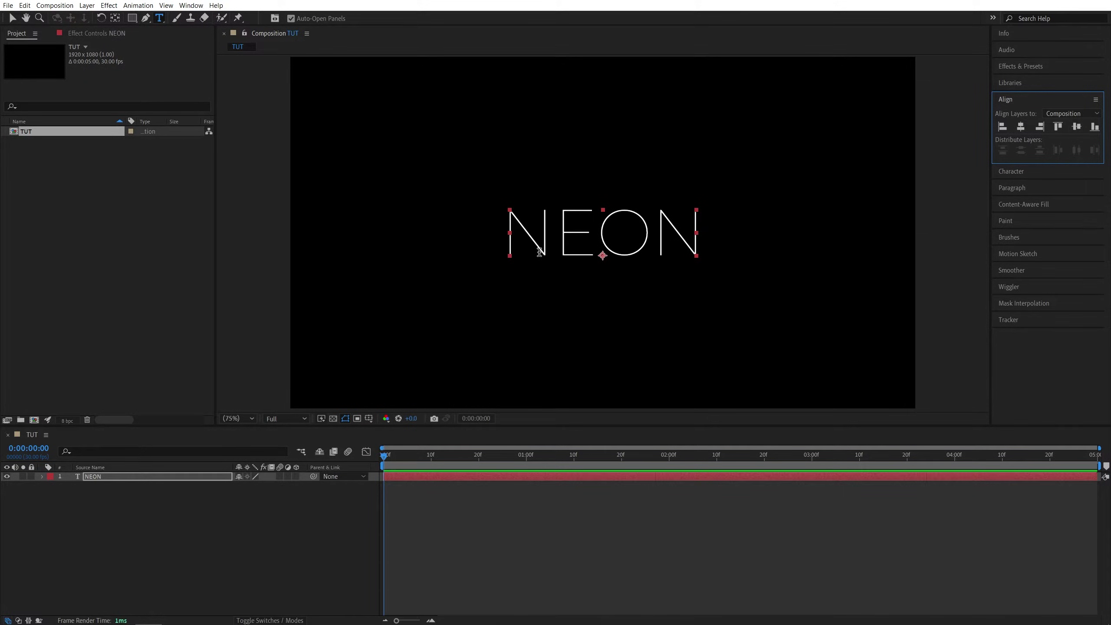
- Apply Color Control and then Drop Shadow to the NEON layer from Effects & Presets
{"action": "left_click", "coordinate": [1022, 64]}
{"action": "type", "text": "color con"}
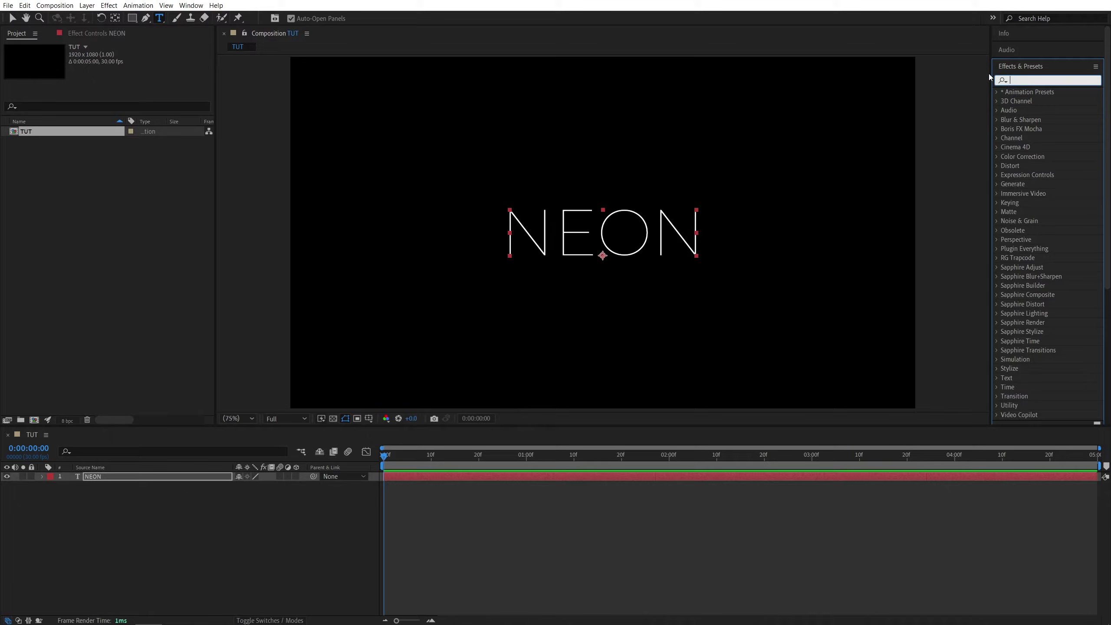
{"action": "left_click_drag", "start_coordinate": [1037, 102], "coordinate": [99, 477]}
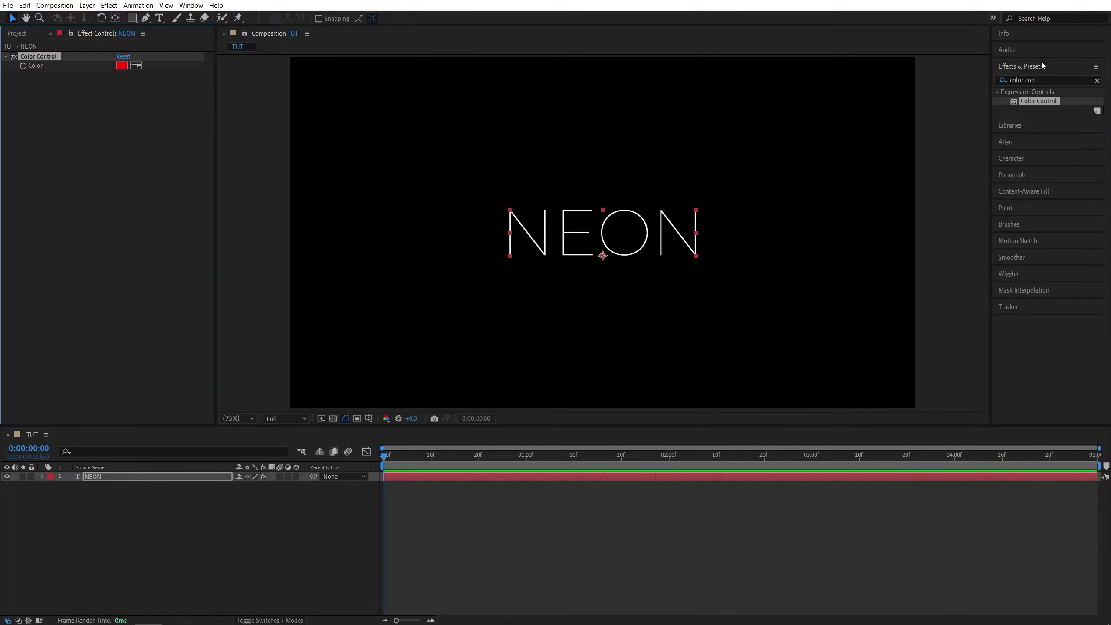
{"action": "left_click", "coordinate": [1046, 79]}
{"action": "key", "text": "ctrl+a"}
{"action": "type", "text": "drop shado"}
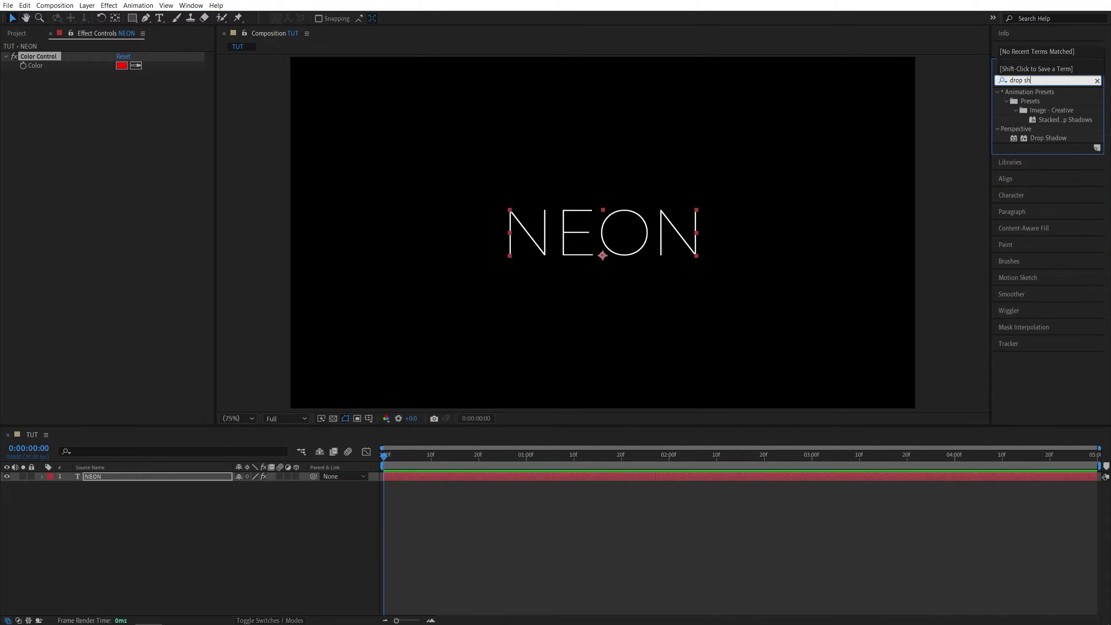
{"action": "left_click_drag", "start_coordinate": [1047, 138], "coordinate": [101, 478]}
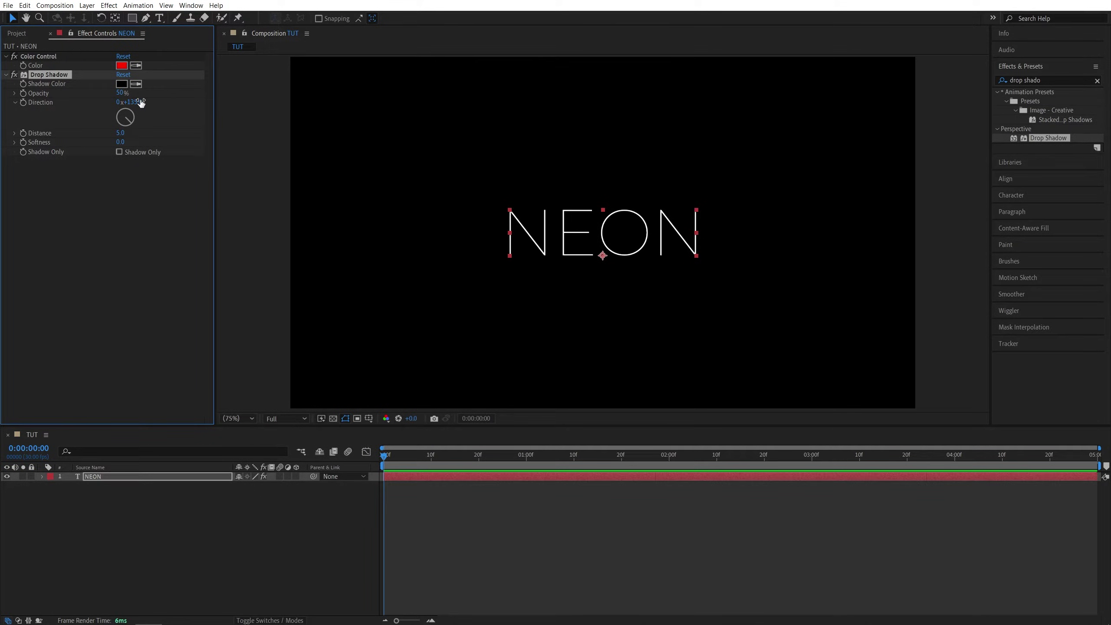
{"action": "left_click", "coordinate": [61, 167]}
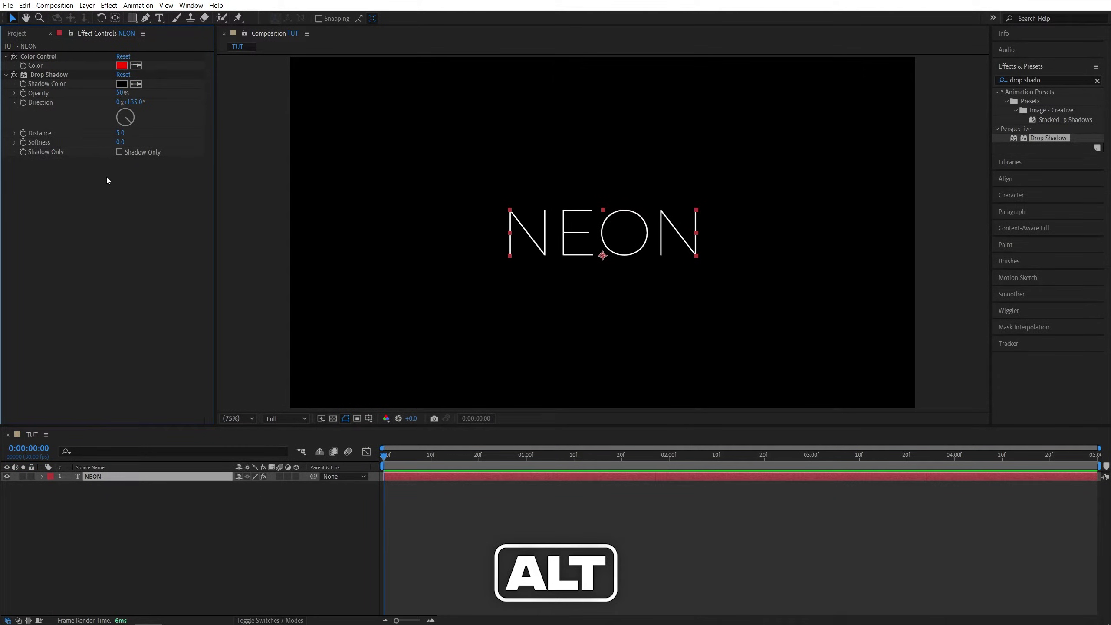
- Add an expression pick-whipping Drop Shadow's Shadow Color to the Color Control colour
{"action": "left_click", "coordinate": [24, 84], "text": "alt"}
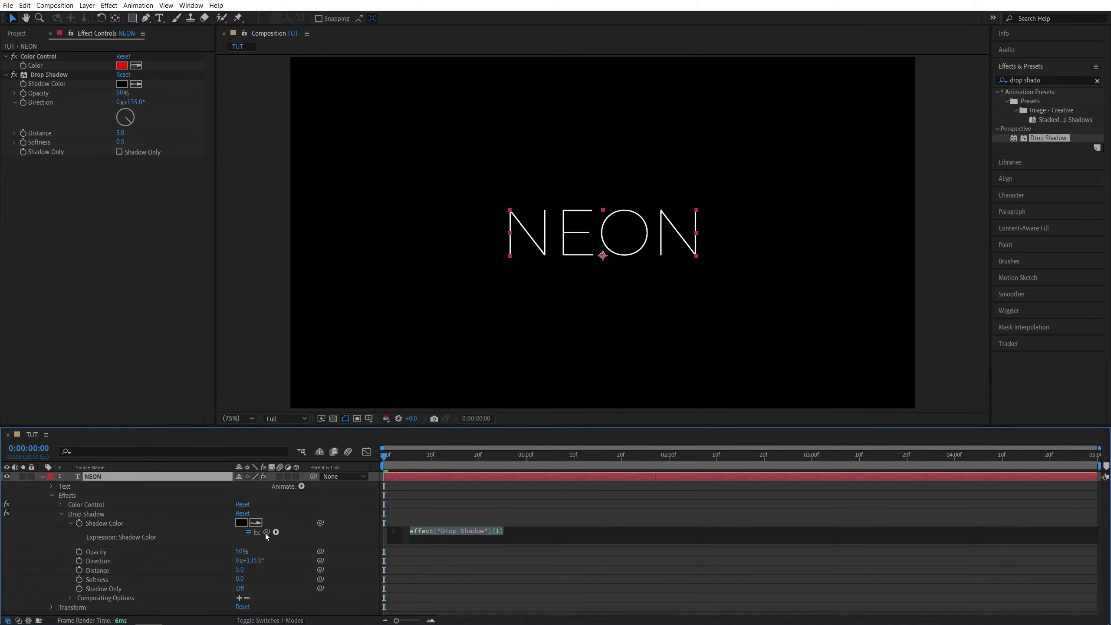
{"action": "mouse_move", "coordinate": [266, 531]}
{"action": "left_mouse_down"}
{"action": "mouse_move", "coordinate": [72, 70]}
{"action": "mouse_move", "coordinate": [44, 66]}
{"action": "left_mouse_up"}
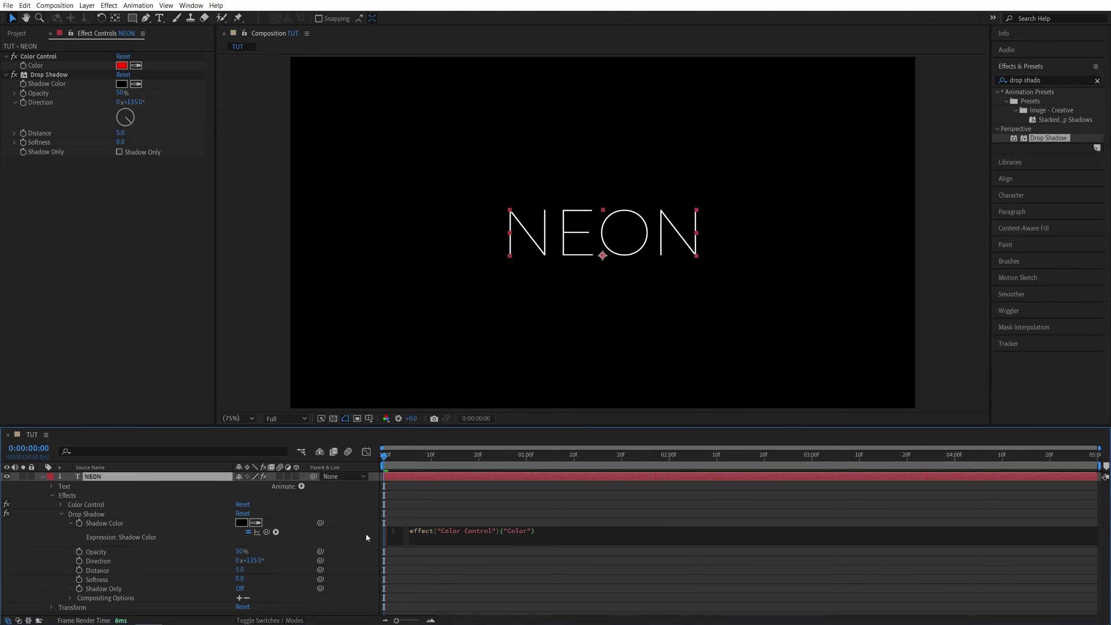
{"action": "left_click", "coordinate": [354, 535]}
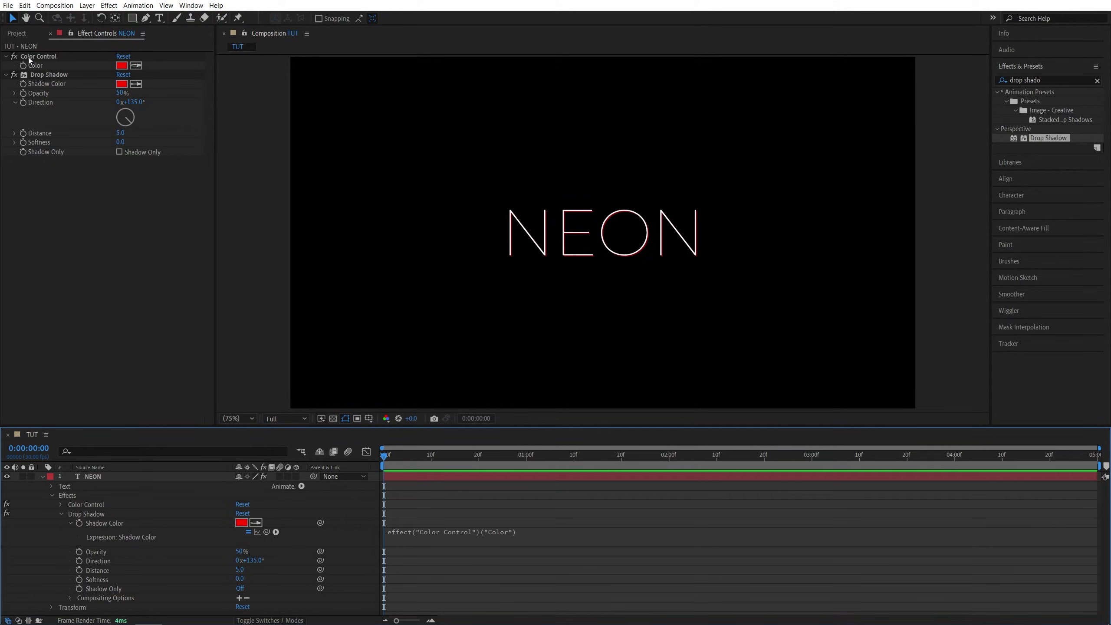
- Set the Color Control colour to magenta
{"action": "left_click", "coordinate": [122, 66]}
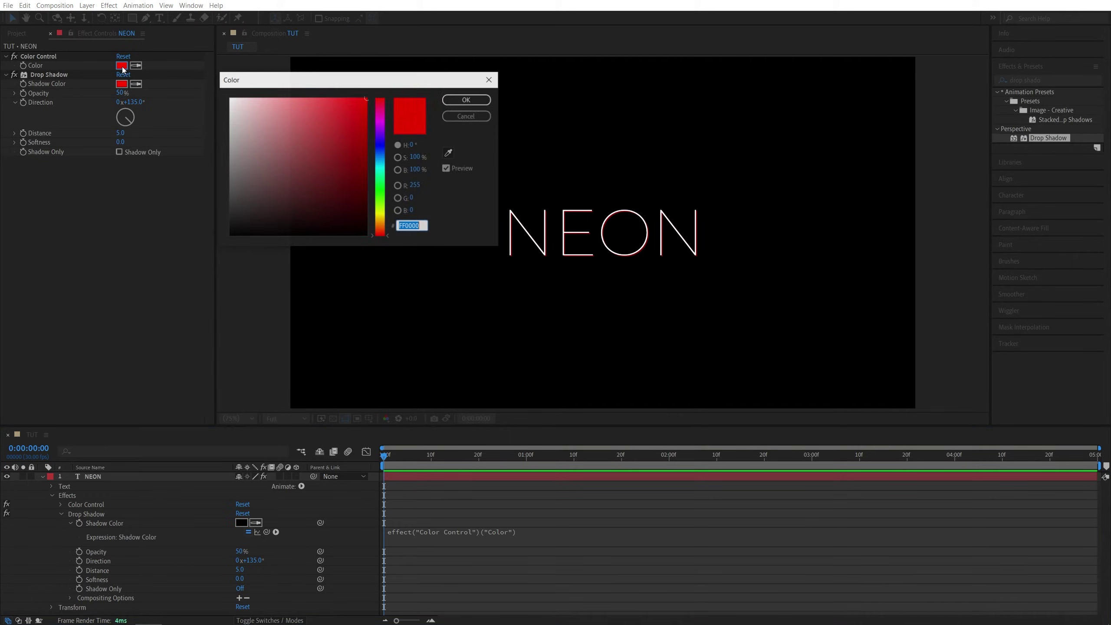
{"action": "left_click", "coordinate": [382, 128]}
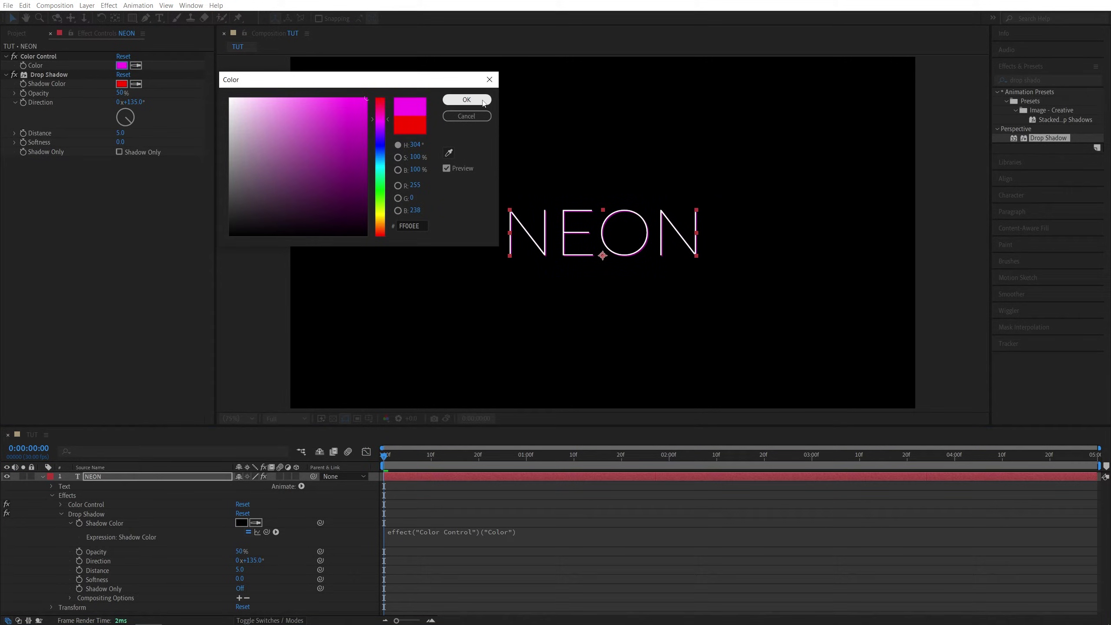
{"action": "left_click", "coordinate": [466, 99]}
{"action": "left_click", "coordinate": [177, 219]}
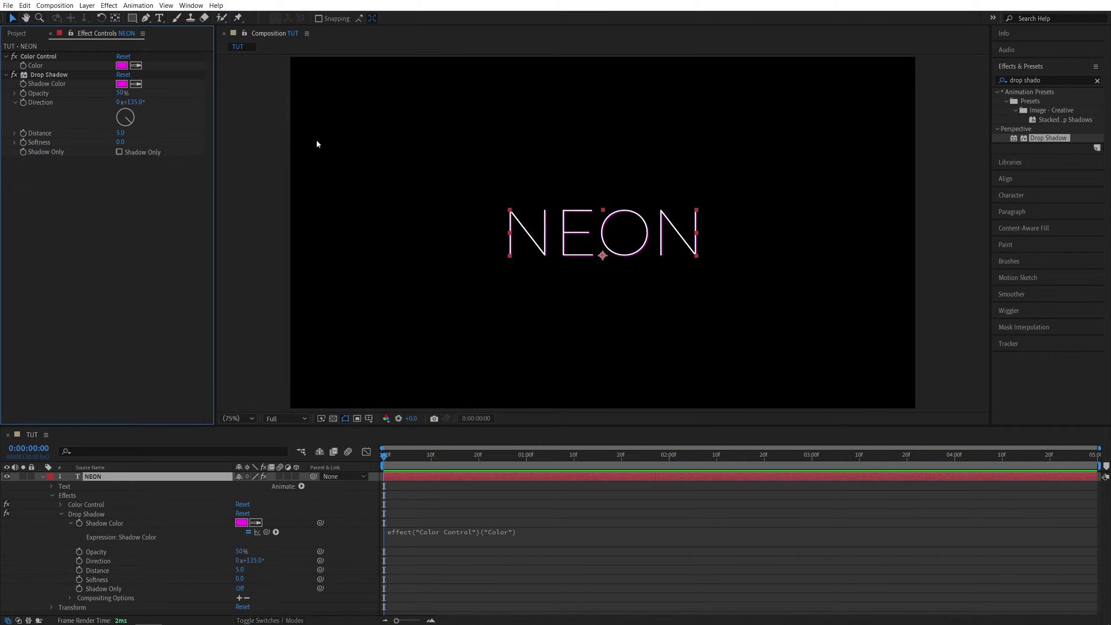
- Give the Drop Shadow 100% opacity, distance 0 and softness 10
{"action": "left_click", "coordinate": [49, 75]}
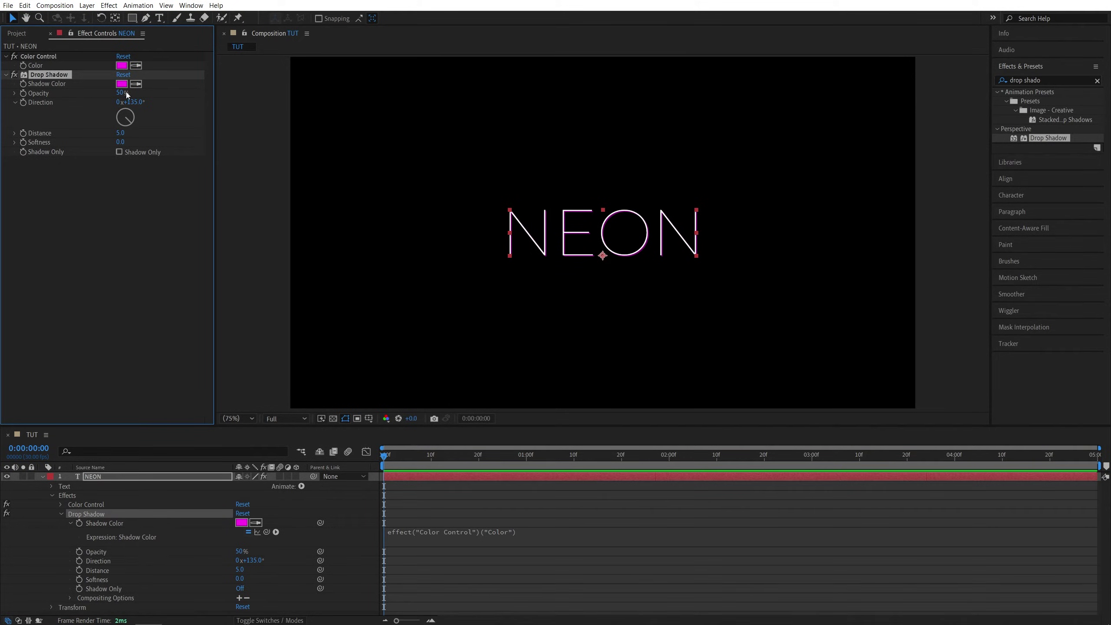
{"action": "left_click_drag", "start_coordinate": [122, 93], "coordinate": [219, 86]}
{"action": "left_click", "coordinate": [180, 236]}
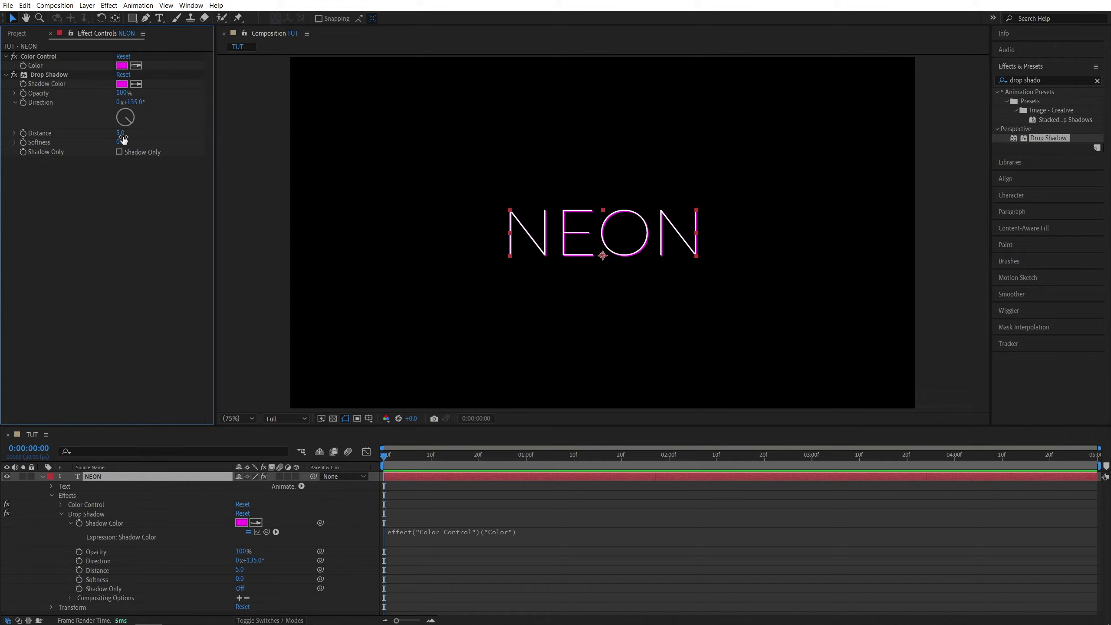
{"action": "mouse_move", "coordinate": [121, 133]}
{"action": "left_mouse_down"}
{"action": "mouse_move", "coordinate": [96, 133]}
{"action": "mouse_move", "coordinate": [139, 141]}
{"action": "left_mouse_up"}
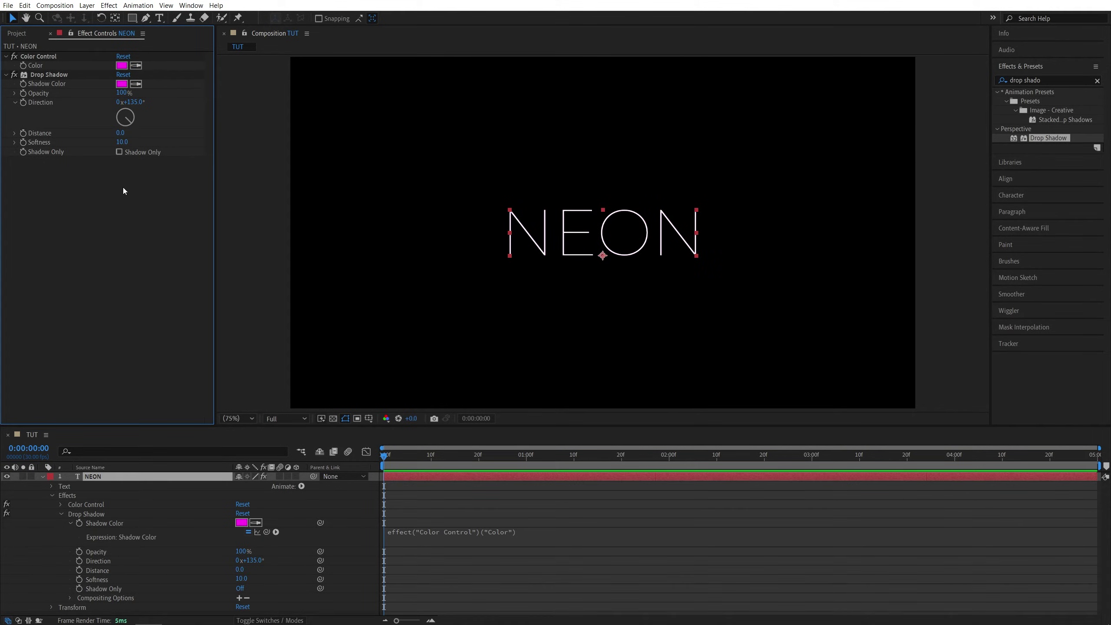
{"action": "left_click", "coordinate": [49, 75]}
- Duplicate the shadow into Drop Shadows 2 and 3 with softness 50 and 100
{"action": "key", "text": "ctrl+d"}
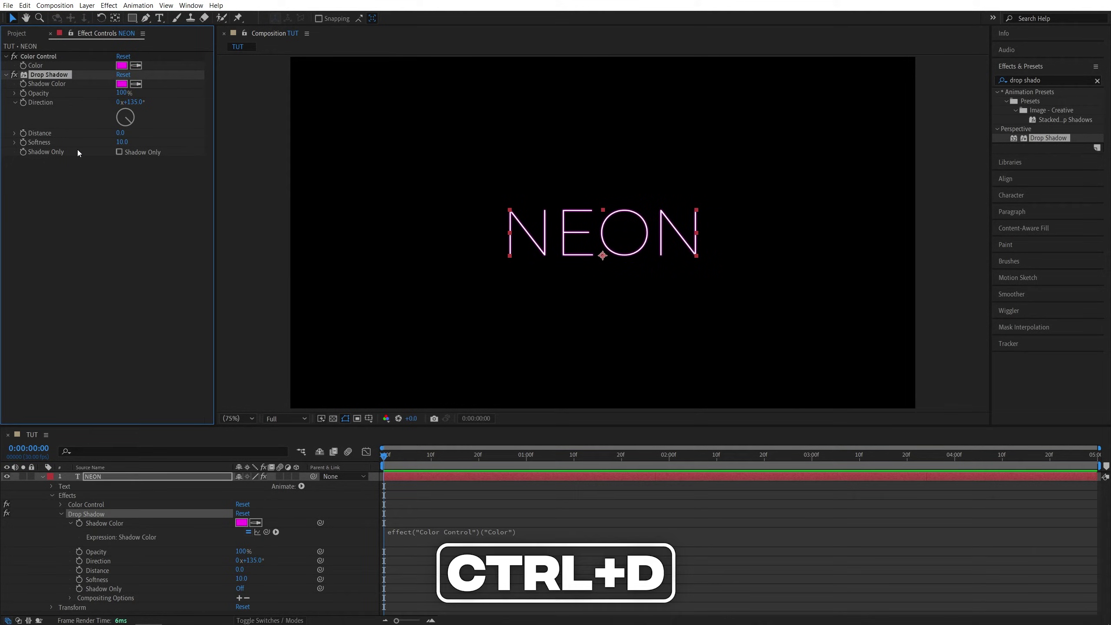
{"action": "left_click", "coordinate": [87, 274]}
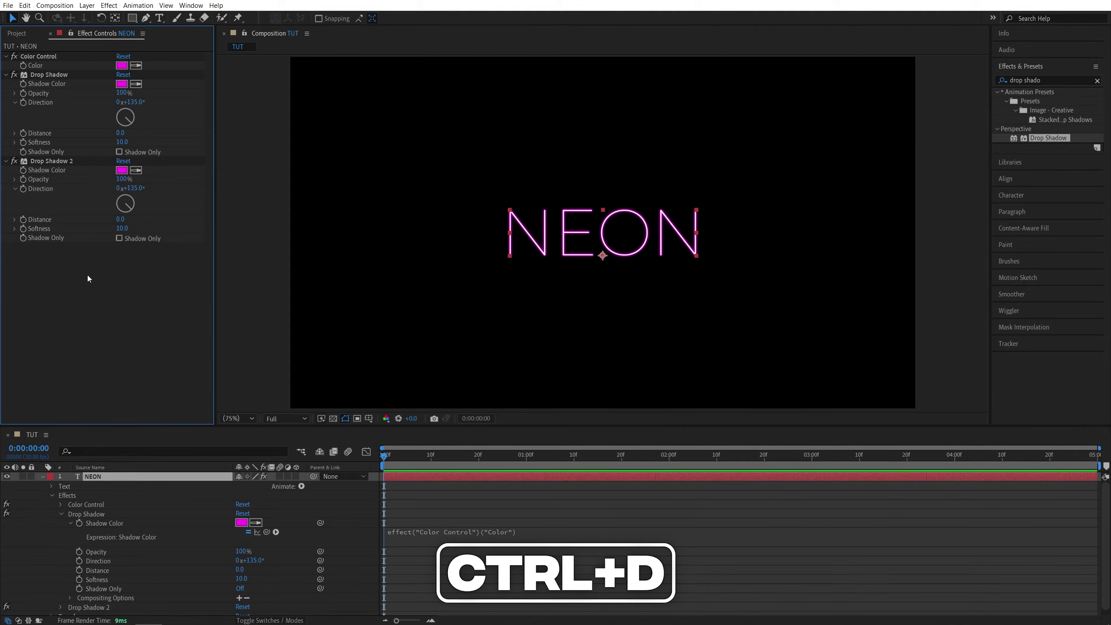
{"action": "left_click", "coordinate": [122, 228]}
{"action": "type", "text": "50"}
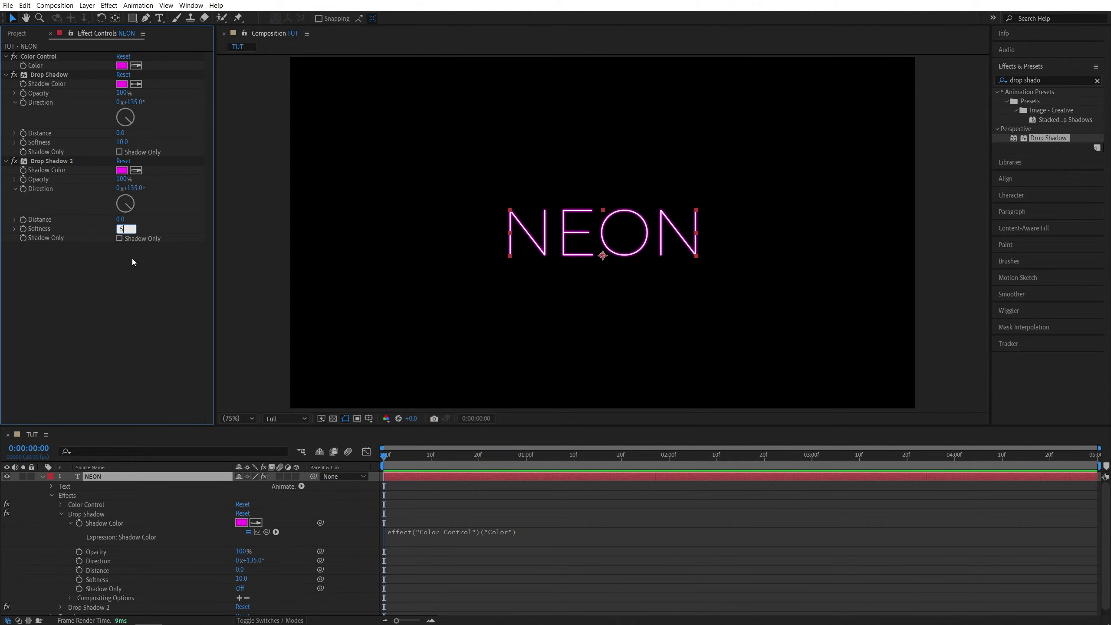
{"action": "key", "text": "Return"}
{"action": "left_click", "coordinate": [57, 162]}
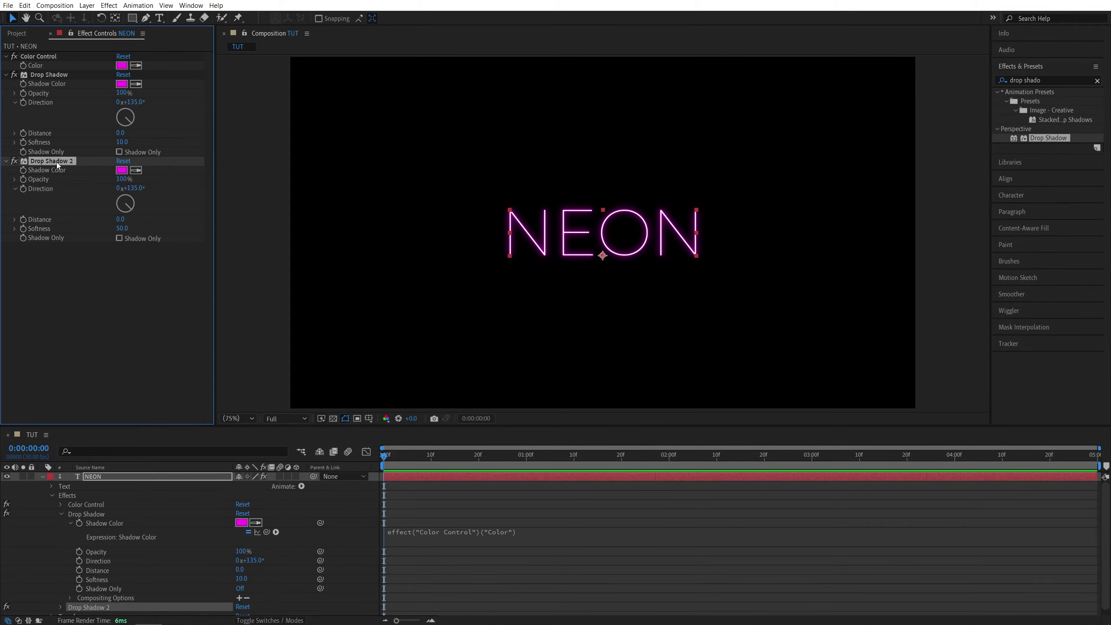
{"action": "key", "text": "ctrl+d"}
{"action": "left_click", "coordinate": [122, 314]}
{"action": "type", "text": "1"}
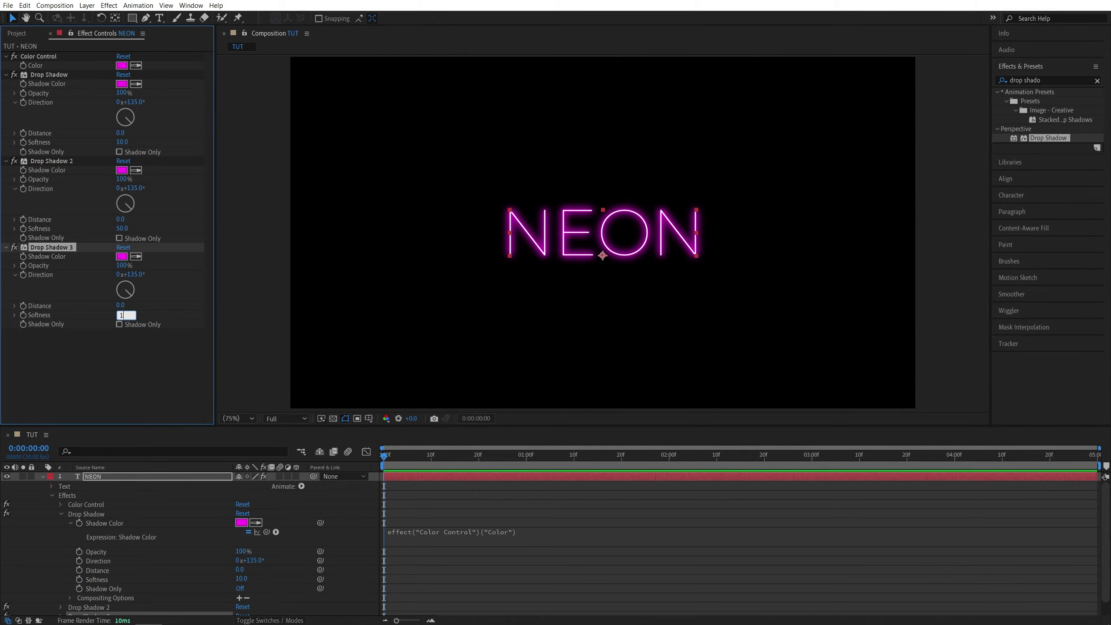
{"action": "key", "text": "Return"}
- Duplicate into Drop Shadows 4 and 5 with softness 200 and 400
{"action": "left_click", "coordinate": [52, 246]}
{"action": "key", "text": "ctrl+d"}
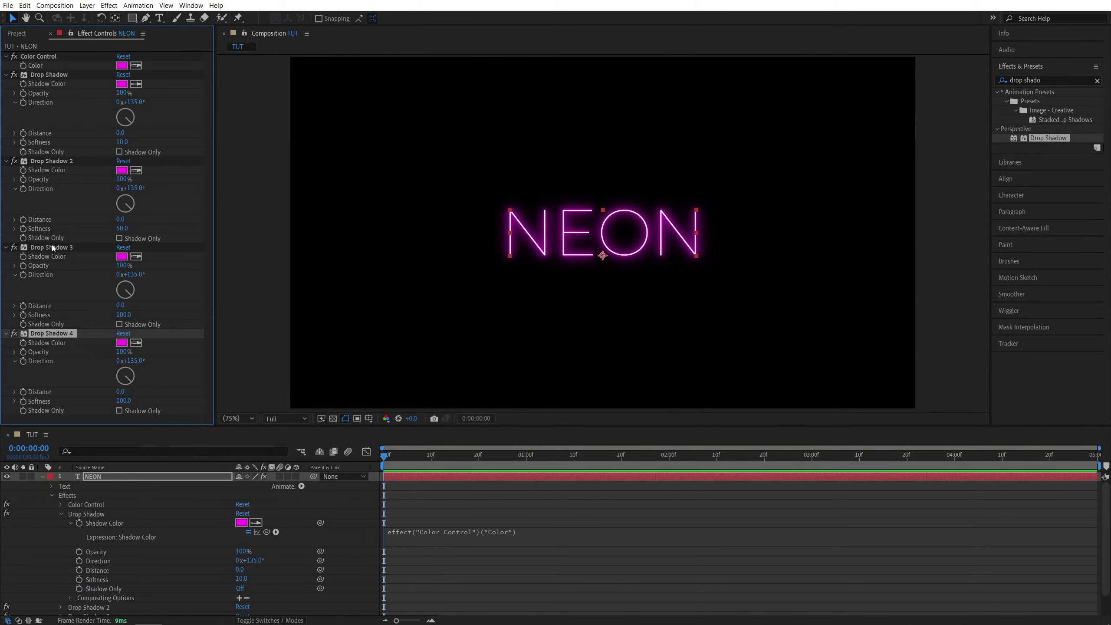
{"action": "left_click", "coordinate": [125, 400]}
{"action": "type", "text": "200"}
{"action": "key", "text": "Return"}
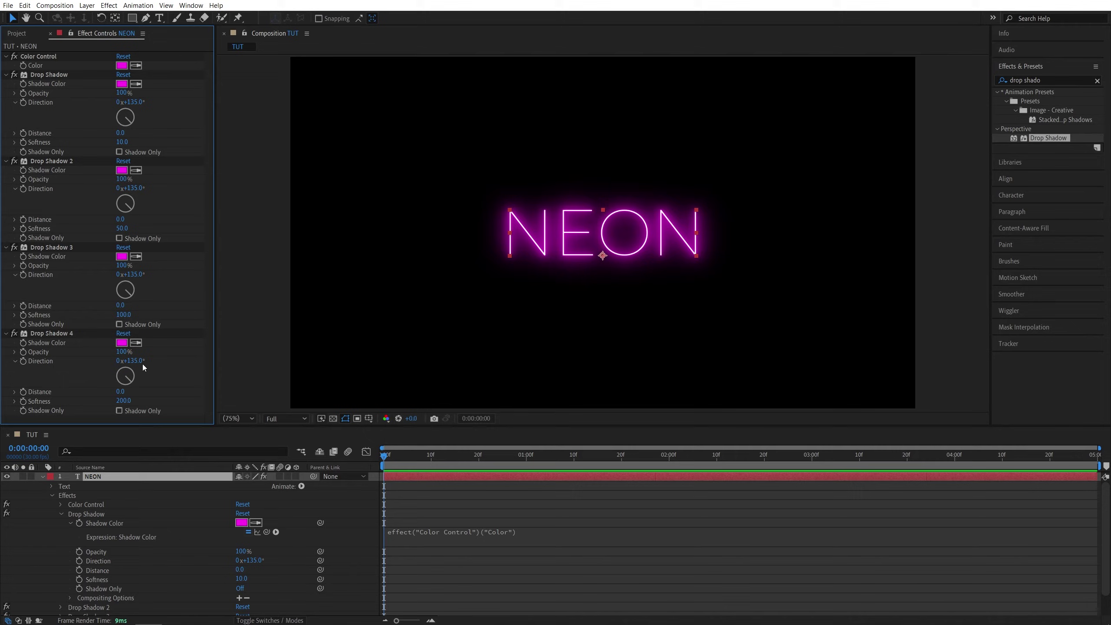
{"action": "left_click", "coordinate": [52, 334]}
{"action": "key", "text": "ctrl+d"}
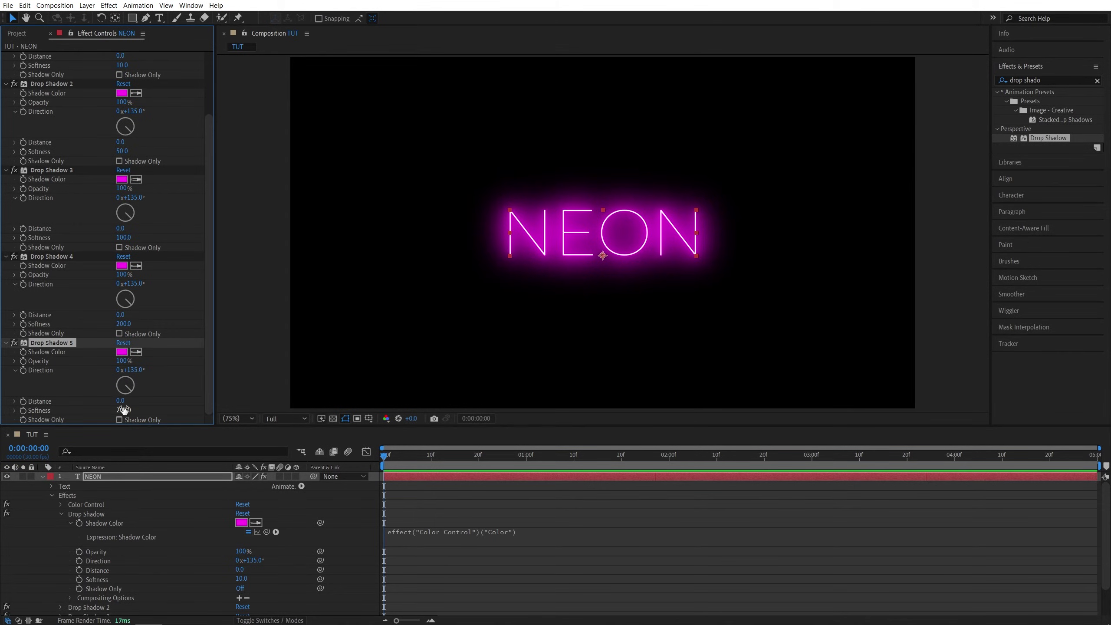
{"action": "left_click", "coordinate": [123, 410]}
{"action": "type", "text": "400"}
{"action": "key", "text": "Return"}
- Add Drop Shadows 6 and 7 with softness 1000 and 2000, the seventh at 50% opacity
{"action": "left_click", "coordinate": [49, 343]}
{"action": "key", "text": "ctrl+d"}
{"action": "type", "text": "1000"}
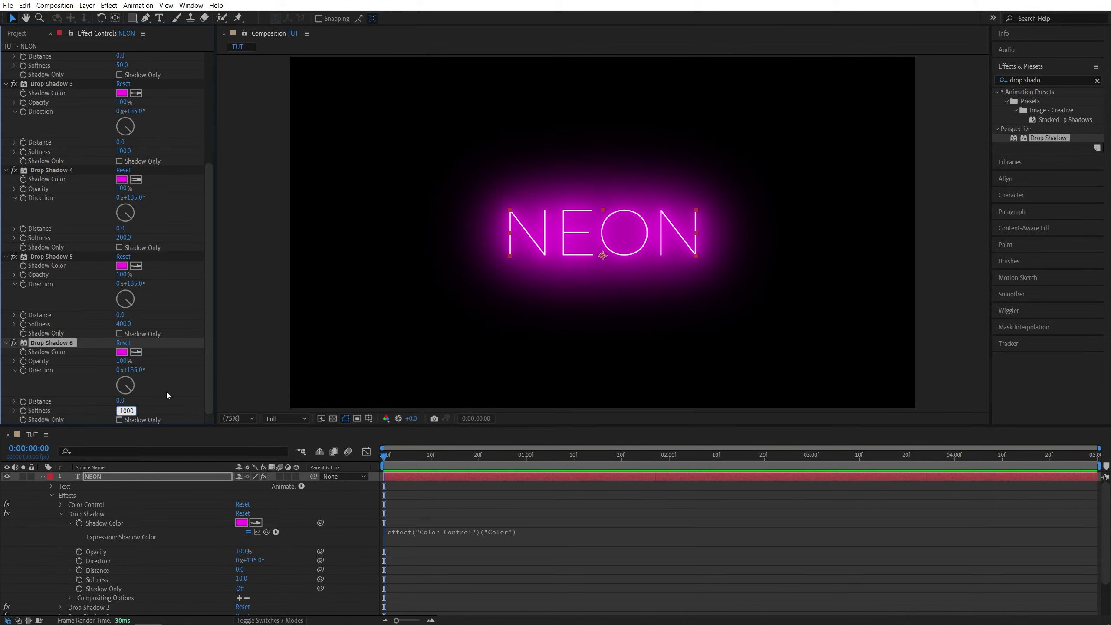
{"action": "key", "text": "Return"}
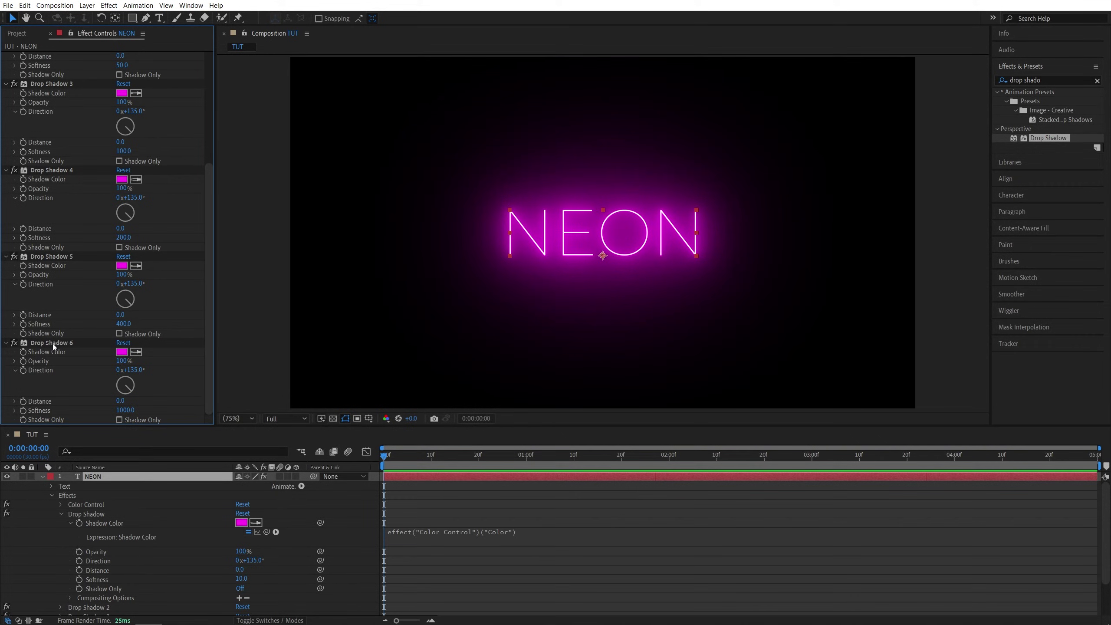
{"action": "left_click", "coordinate": [53, 344]}
{"action": "key", "text": "ctrl+d"}
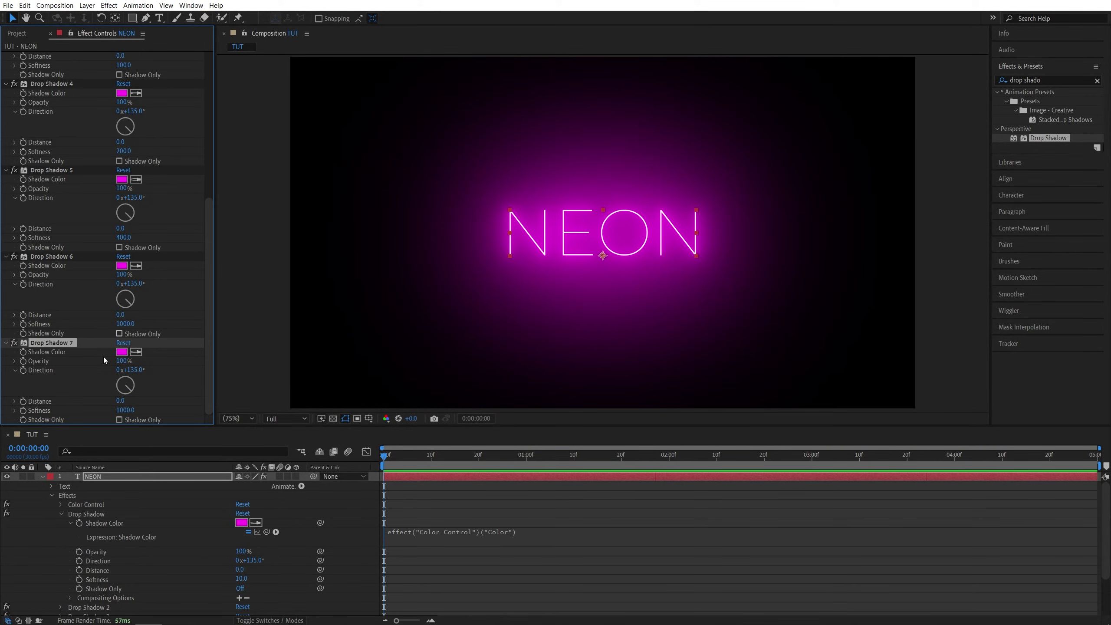
{"action": "left_click", "coordinate": [124, 409]}
{"action": "type", "text": "20"}
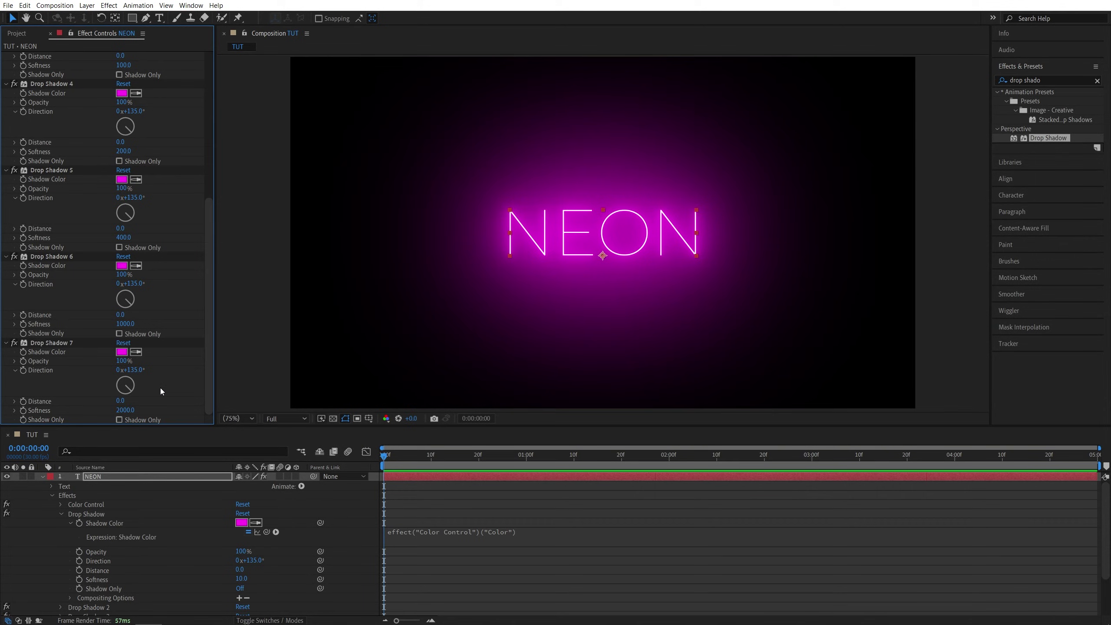
{"action": "key", "text": "Return"}
{"action": "left_click", "coordinate": [124, 361]}
{"action": "type", "text": "50"}
{"action": "key", "text": "Return"}
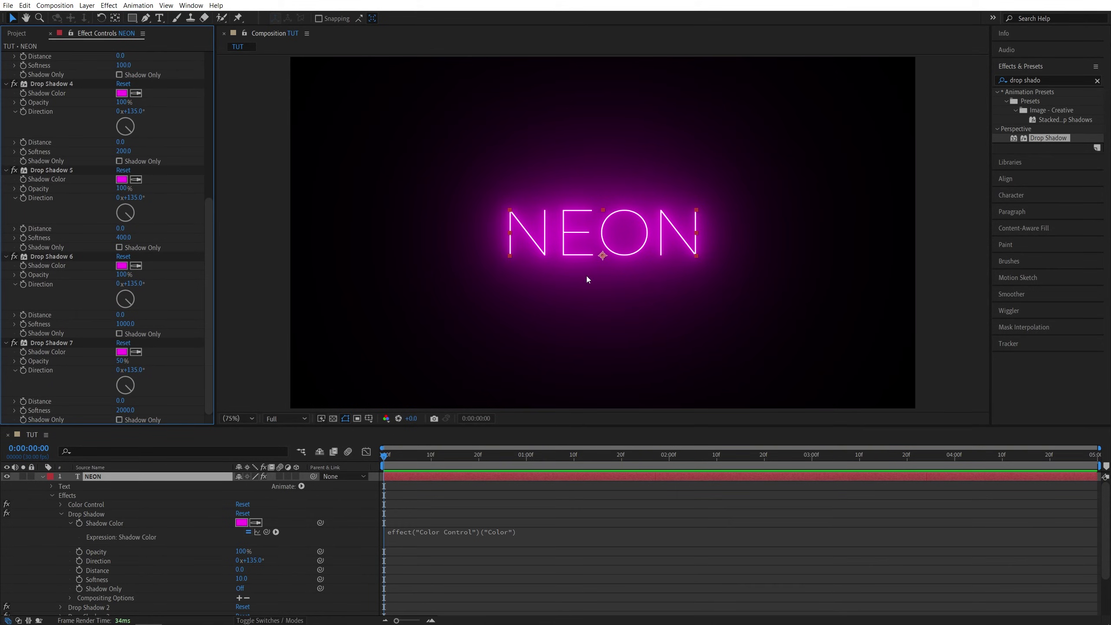
{"action": "left_click", "coordinate": [381, 376]}
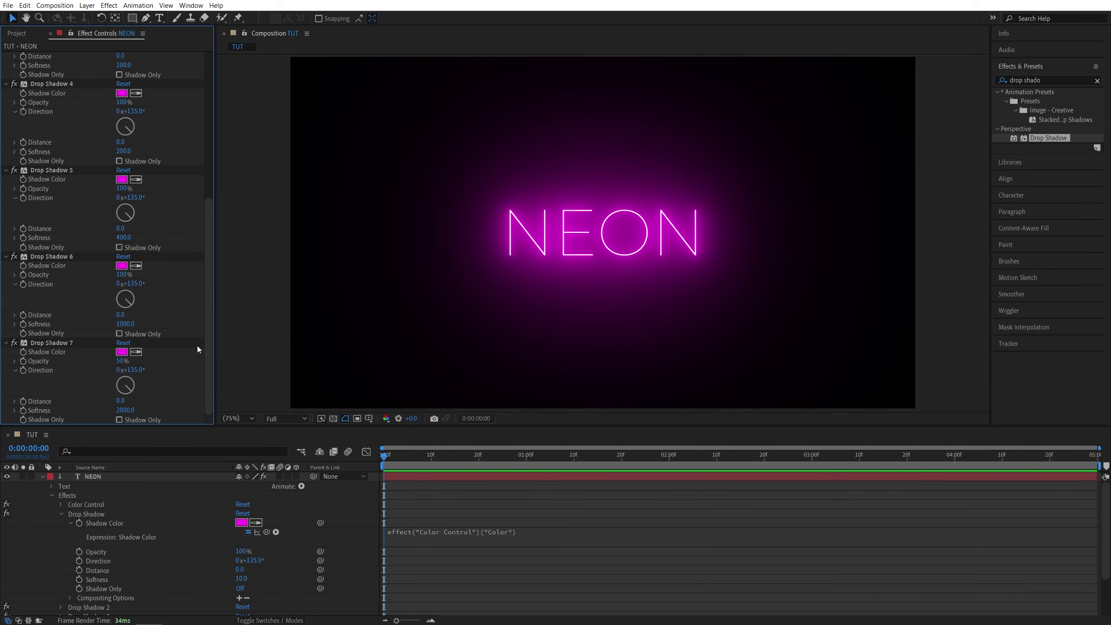
{"action": "scroll", "coordinate": [209, 329], "scroll_direction": "up", "scroll_amount": 8}
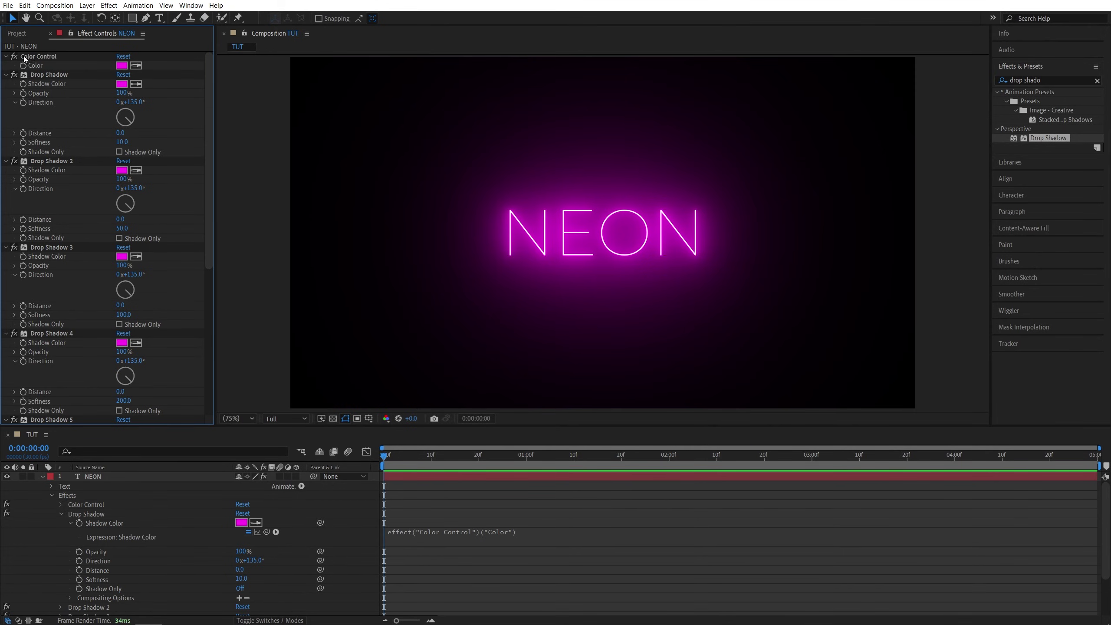
- Change the Color Control colour from magenta to light blue 00CBFF
{"action": "left_click", "coordinate": [122, 65]}
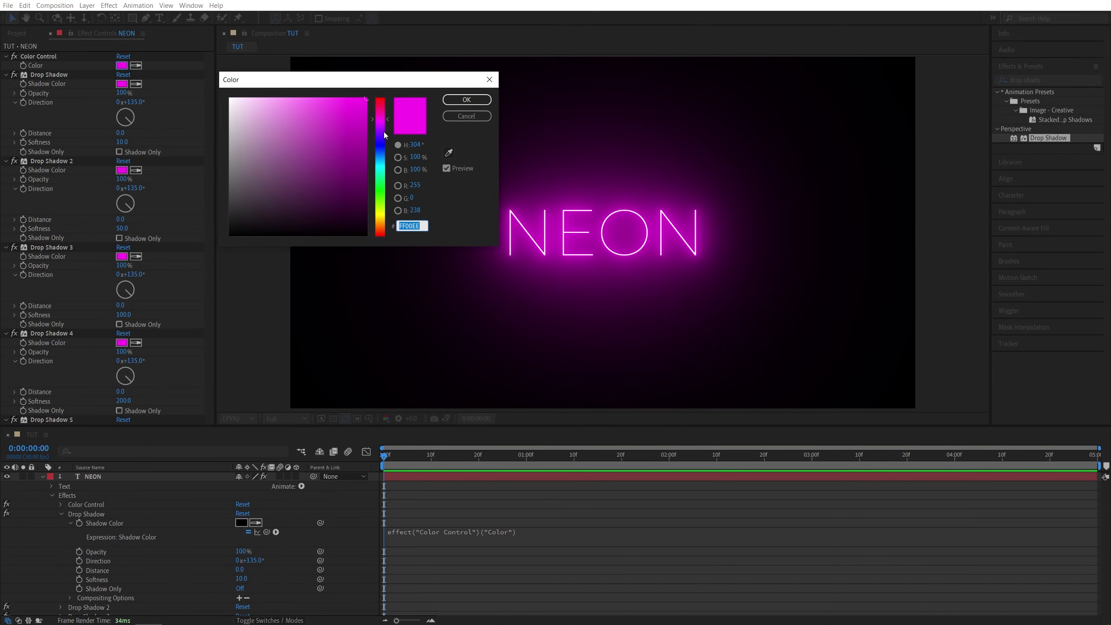
{"action": "left_click_drag", "start_coordinate": [380, 139], "coordinate": [380, 162]}
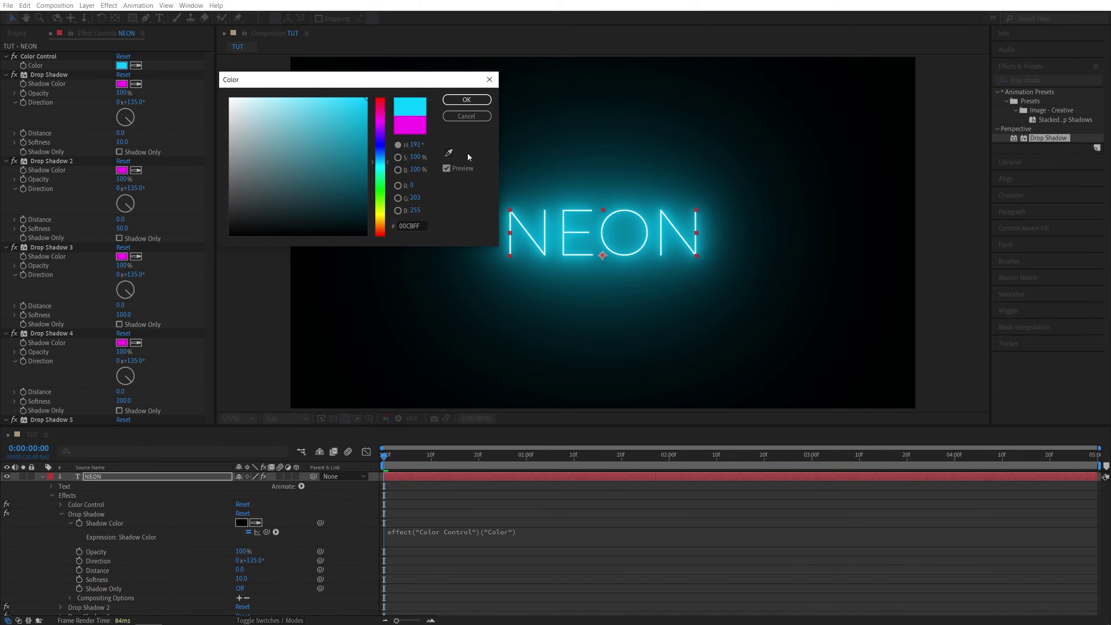
{"action": "left_click", "coordinate": [466, 99]}
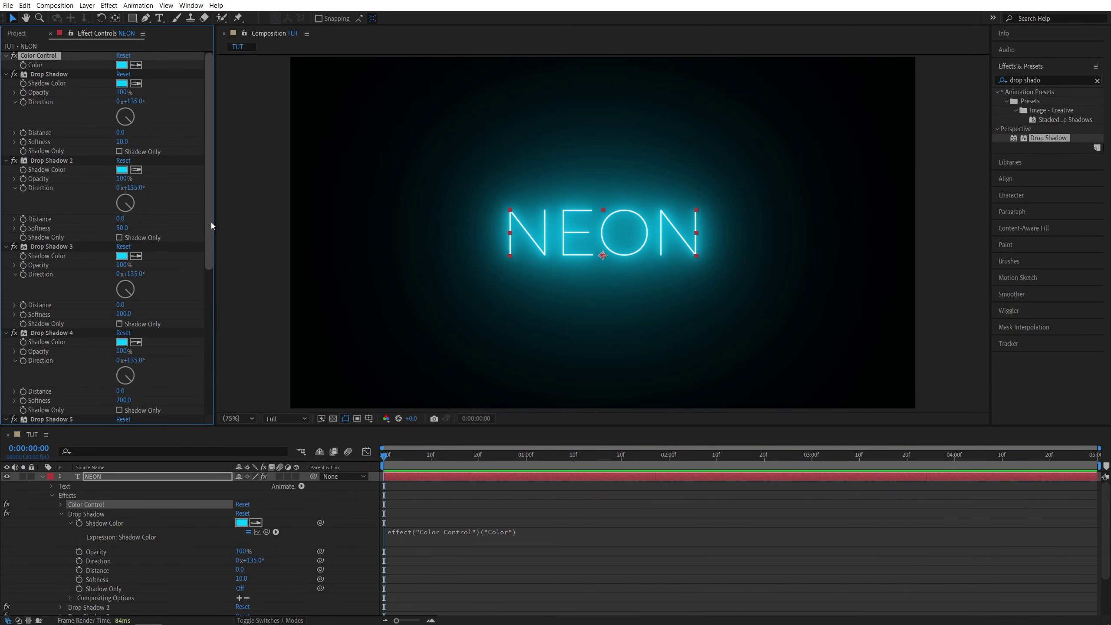
{"action": "left_click_drag", "start_coordinate": [211, 223], "coordinate": [222, 370]}
{"action": "scroll", "coordinate": [174, 260], "scroll_direction": "up", "scroll_amount": 5}
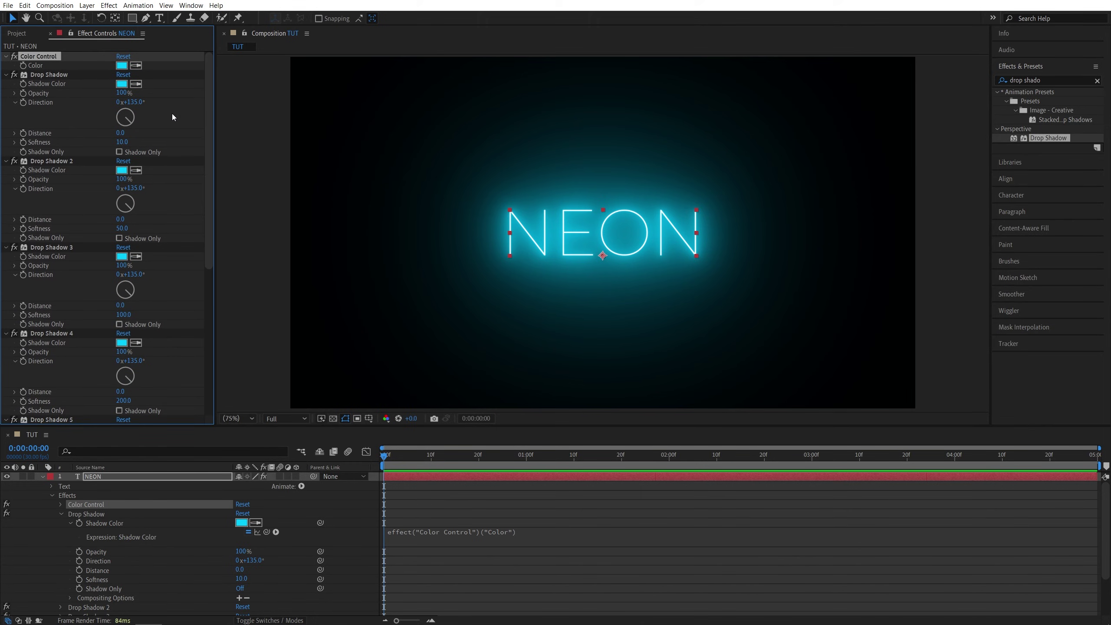
{"action": "left_click", "coordinate": [39, 56]}
{"action": "left_click", "coordinate": [61, 115]}
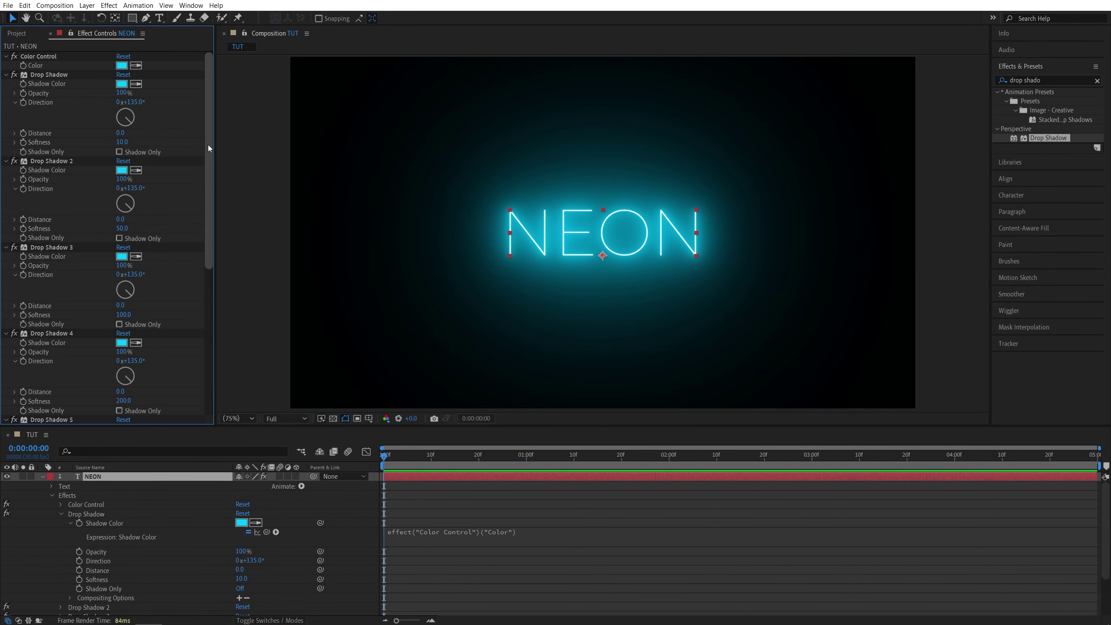
{"action": "left_click_drag", "start_coordinate": [210, 144], "coordinate": [221, 301]}
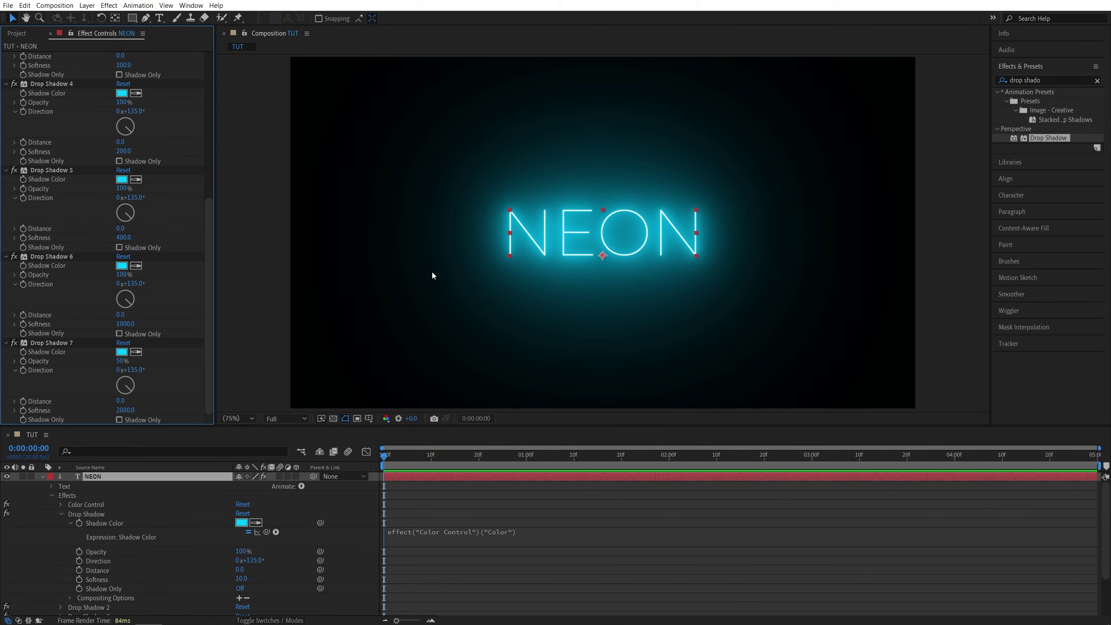
{"action": "left_click", "coordinate": [434, 477]}
{"action": "left_click_drag", "start_coordinate": [386, 454], "coordinate": [413, 454]}
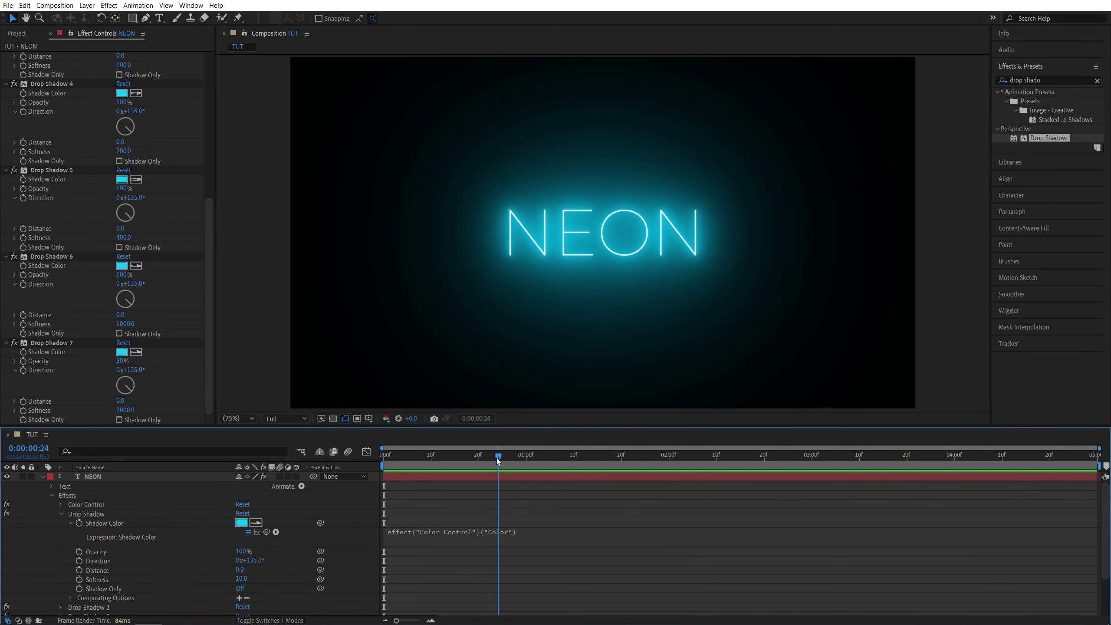